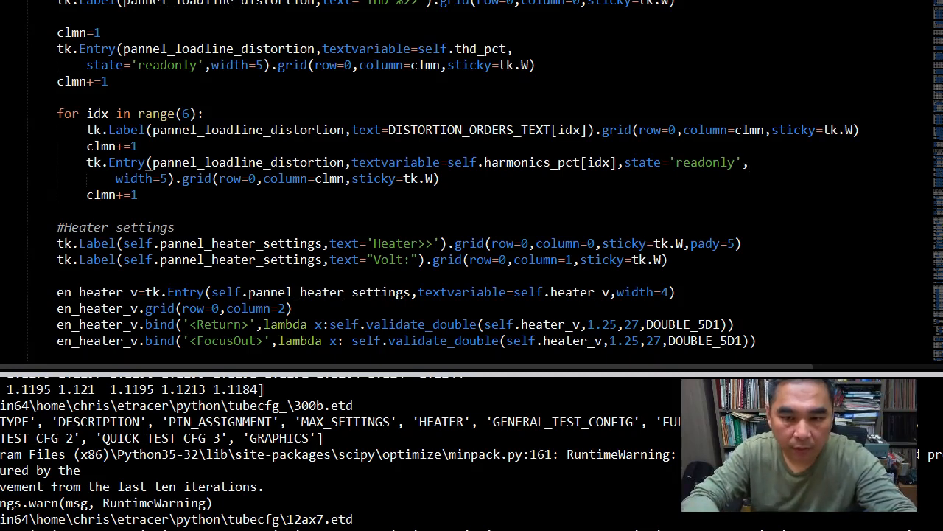
Run the etracer Python script from the code editor with Ctrl+B
key("ctrl+b")
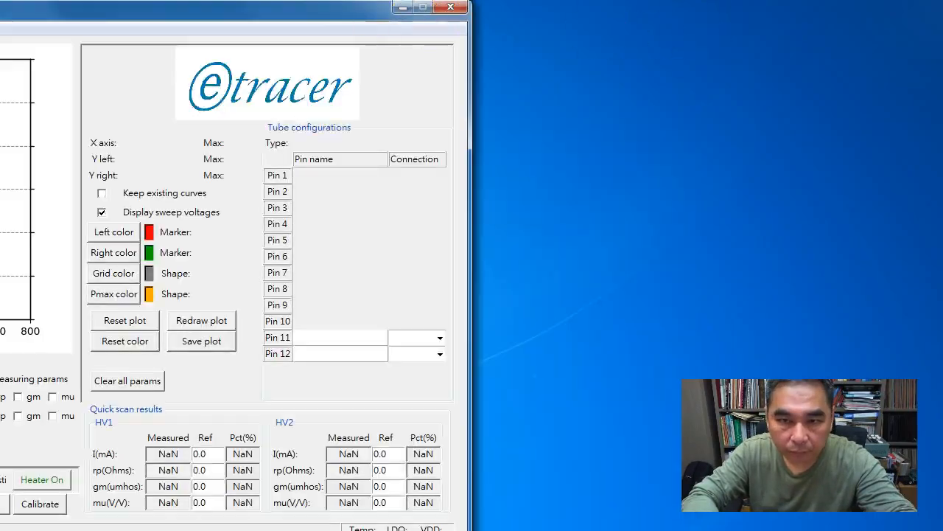
Bring the window into view and open 300B.csv, then dismiss the tube configuration chooser
left_click_drag(340, 13, 704, 9)
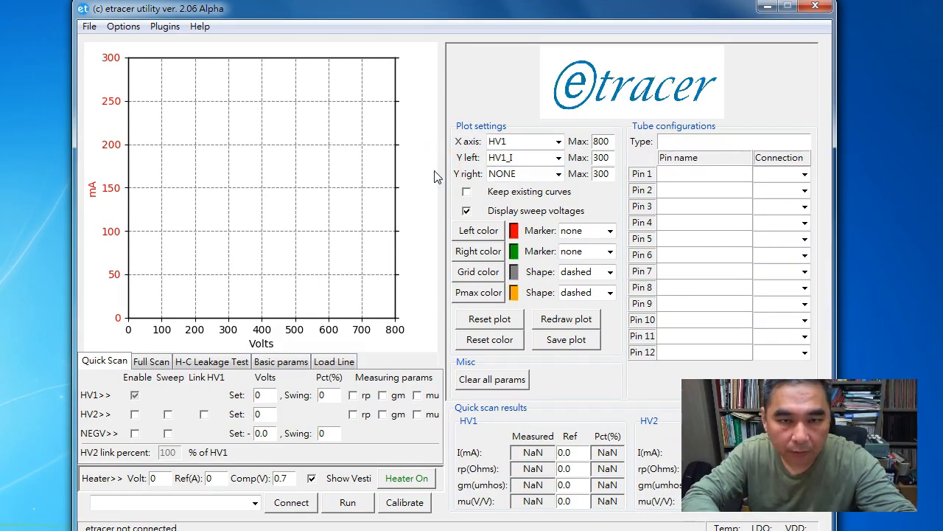
left_click(88, 27)
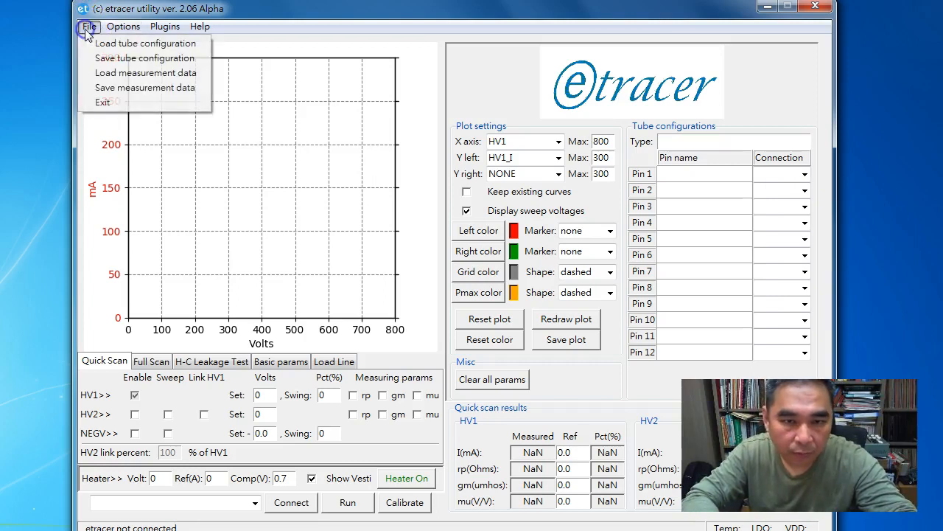
left_click(124, 73)
left_click(398, 306)
scroll(383, 306, "down", 3)
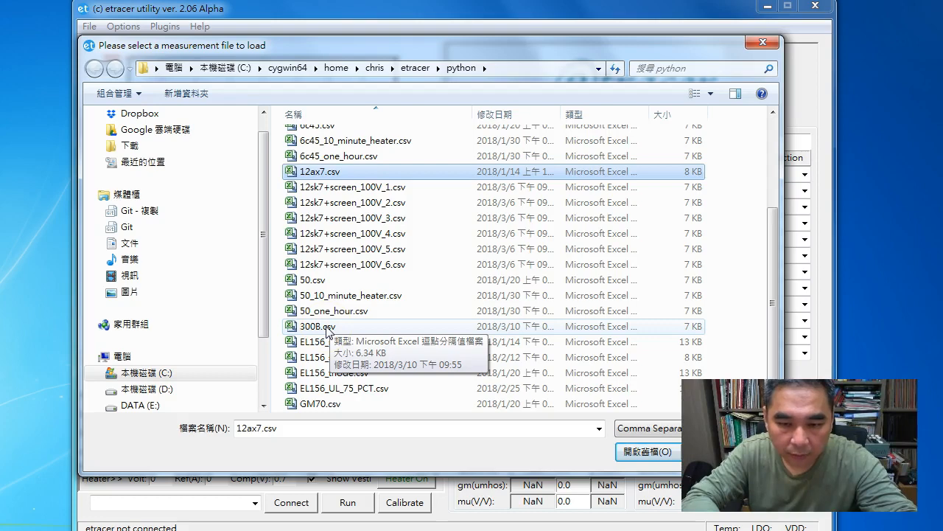
double_click(325, 327)
left_click(394, 379)
left_click(312, 344)
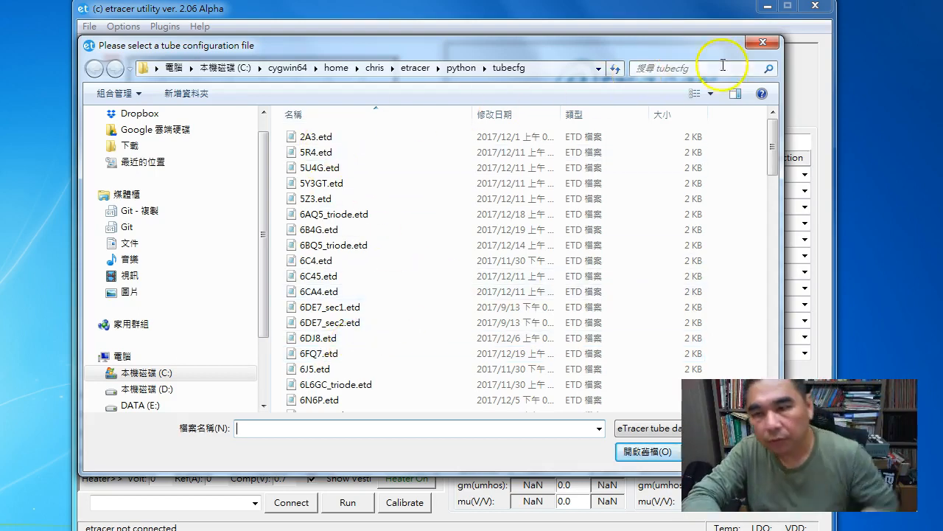
left_click(763, 44)
Reload 300B.csv and accept its matching 300B.etd tube configuration
left_click(89, 27)
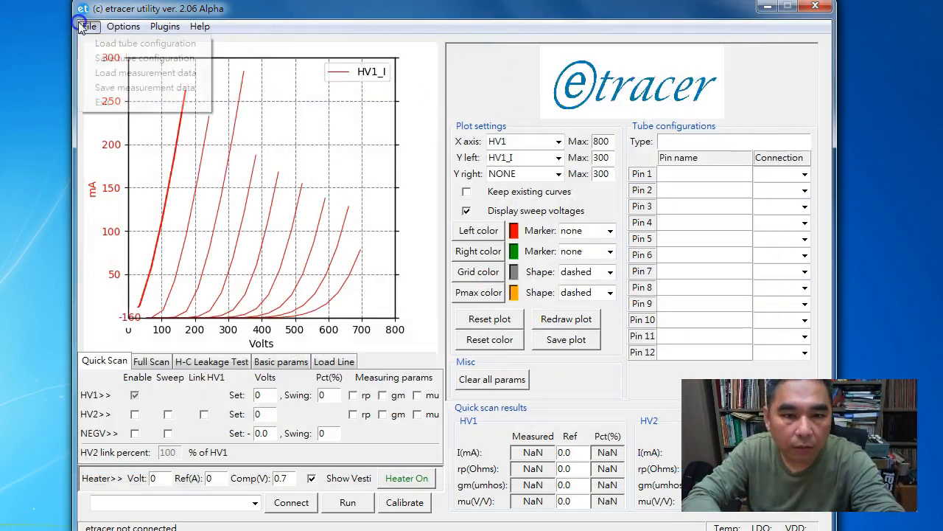
left_click(151, 73)
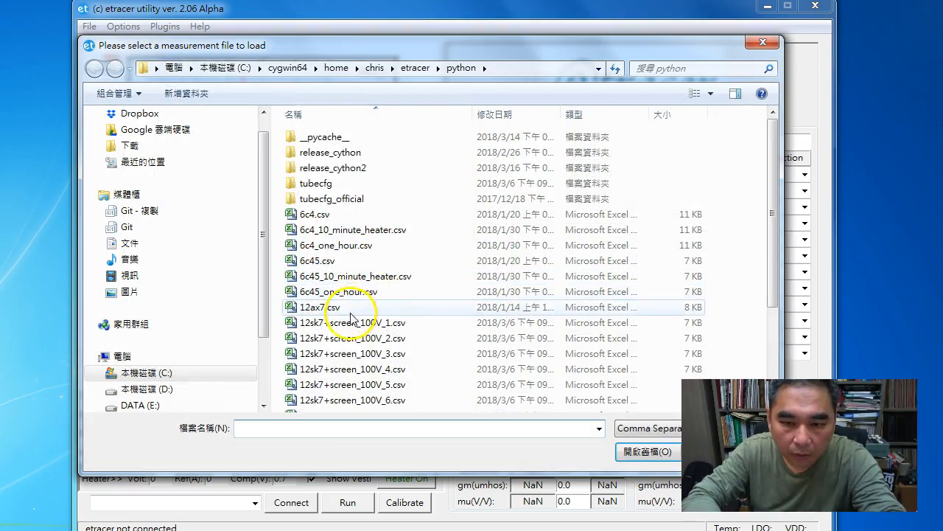
scroll(352, 315, "down", 3)
double_click(326, 326)
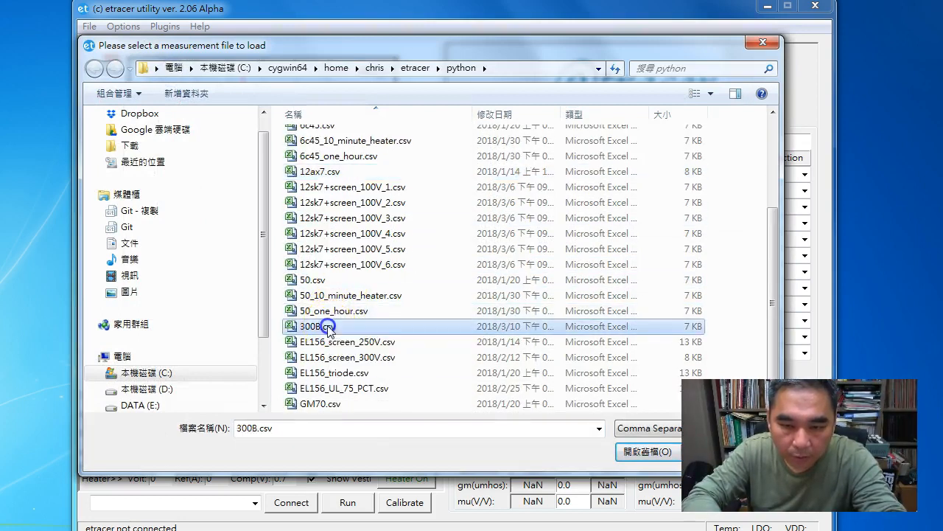
left_click(335, 377)
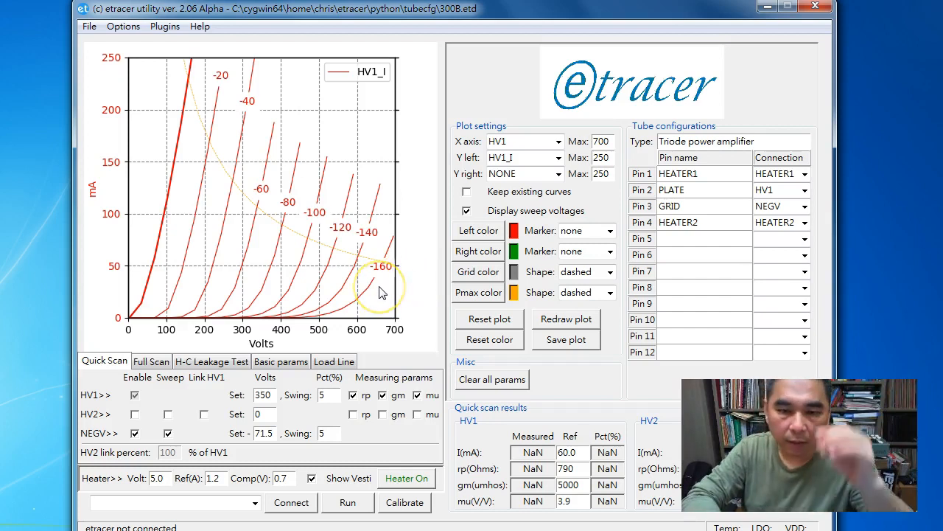
Show the 2800-ohm load line on the 300B curves with the Q-point at 382 V, 87 mA
left_click(333, 361)
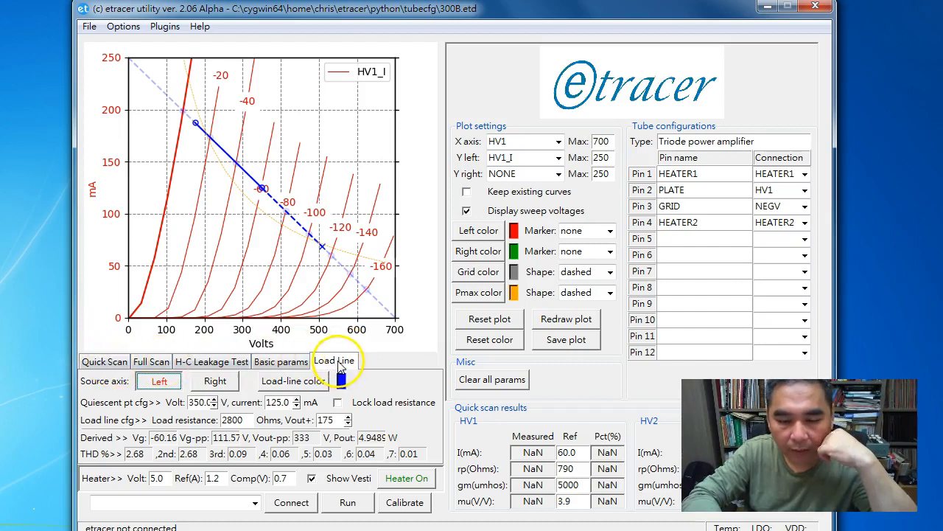
left_click_drag(268, 198, 274, 227)
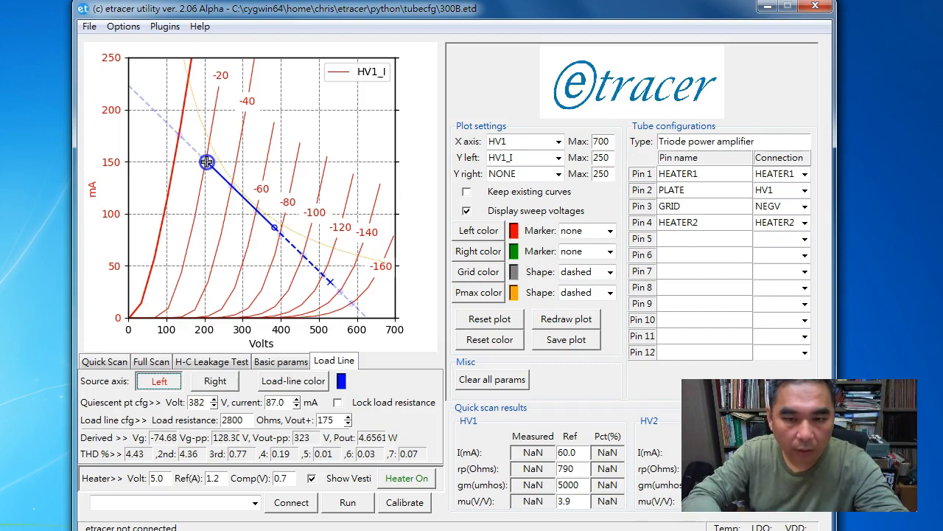
Tilt the load line's upper endpoint to try raising the load resistance to 3154 ohms
left_click_drag(207, 162, 205, 168)
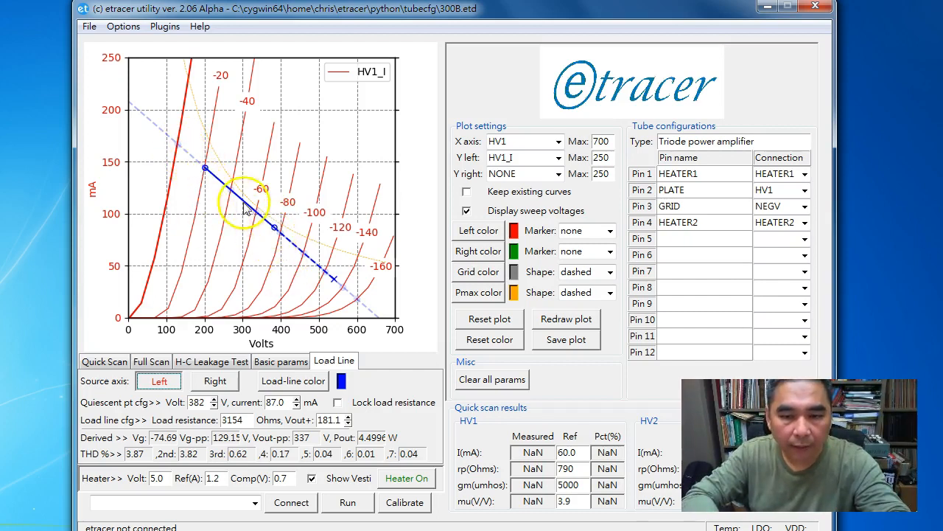
Move the Q-point to 373 V, 93.4 mA and set Vout+ to 172.1 V
left_click_drag(272, 228, 271, 221)
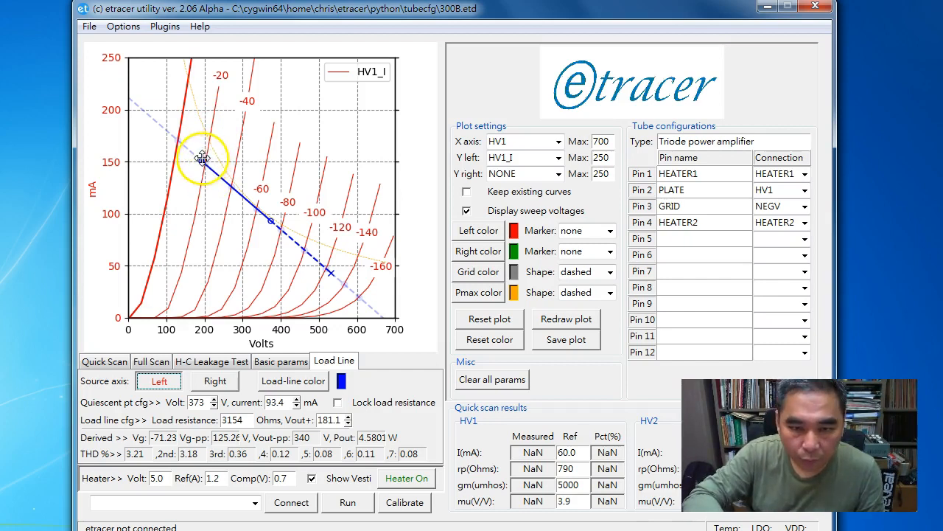
left_click_drag(201, 162, 205, 164)
left_click(218, 239)
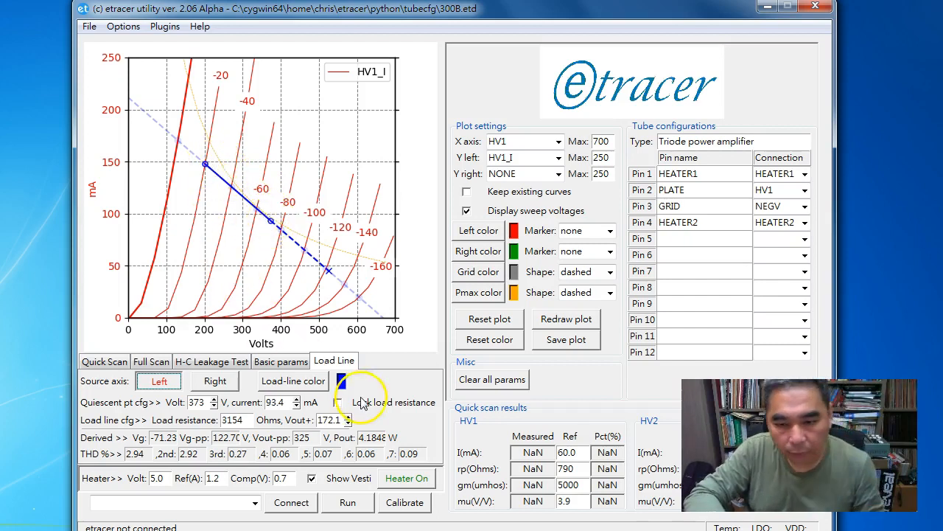
Lock the load resistance and set it to 3500 ohms
left_click(337, 402)
double_click(243, 420)
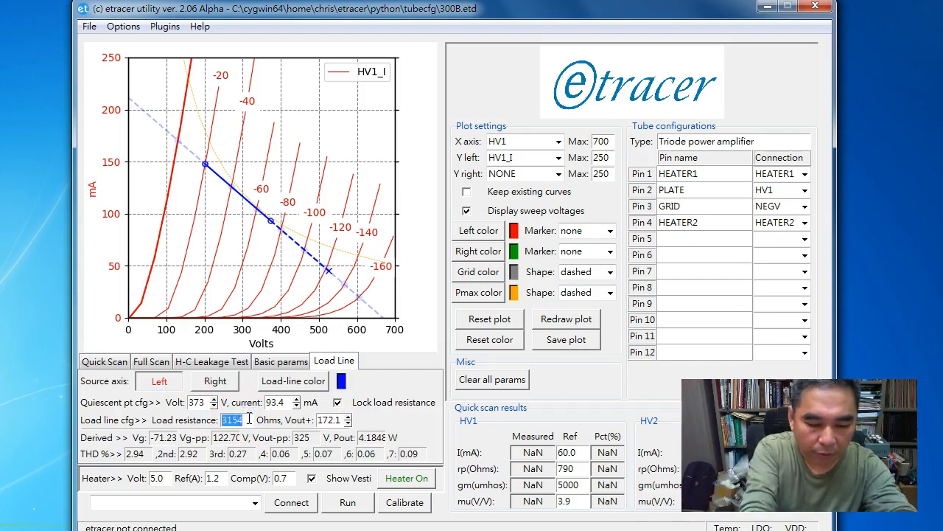
type("3500")
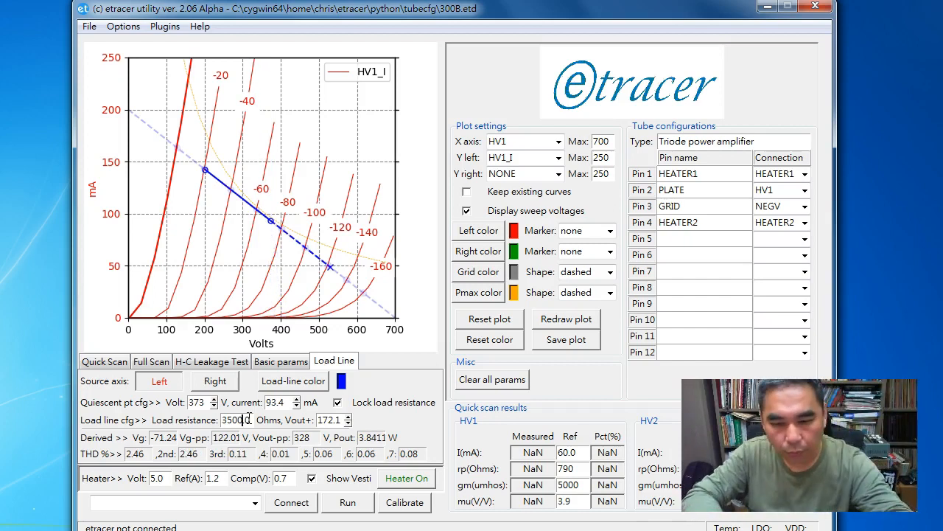
Extend the upper swing limit and move the quiescent point to 408 V, 87.7 mA
left_click_drag(205, 168, 178, 150)
left_click_drag(269, 223, 284, 227)
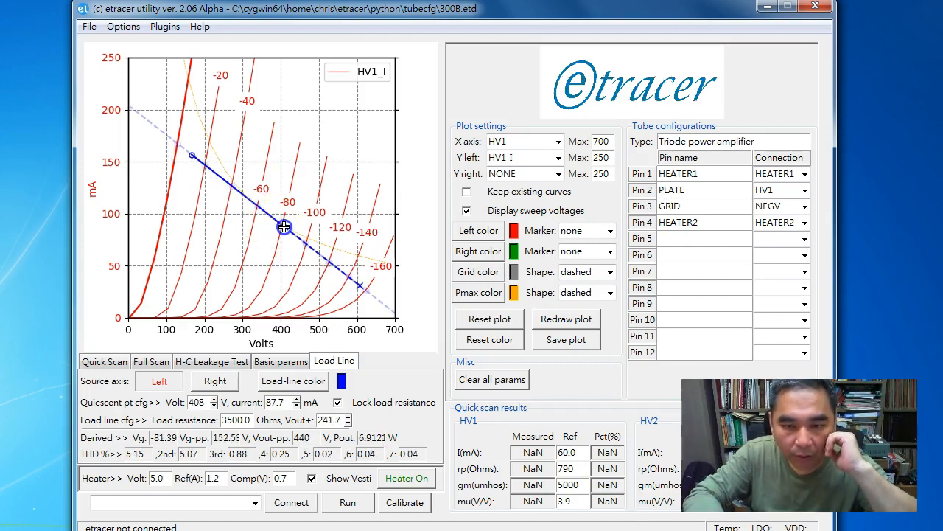
left_click_drag(192, 155, 178, 141)
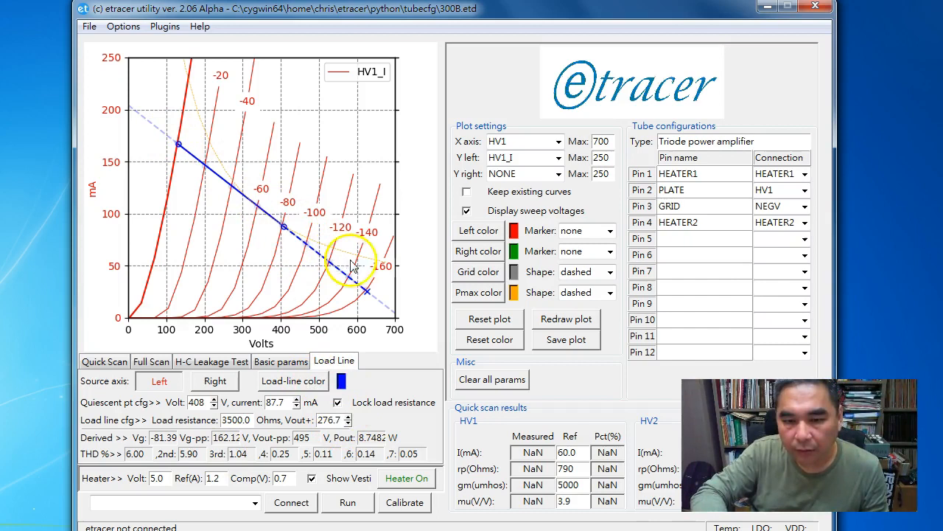
Color the load line orange and slide its Q-point to 359 V, 79.9 mA
left_click(294, 380)
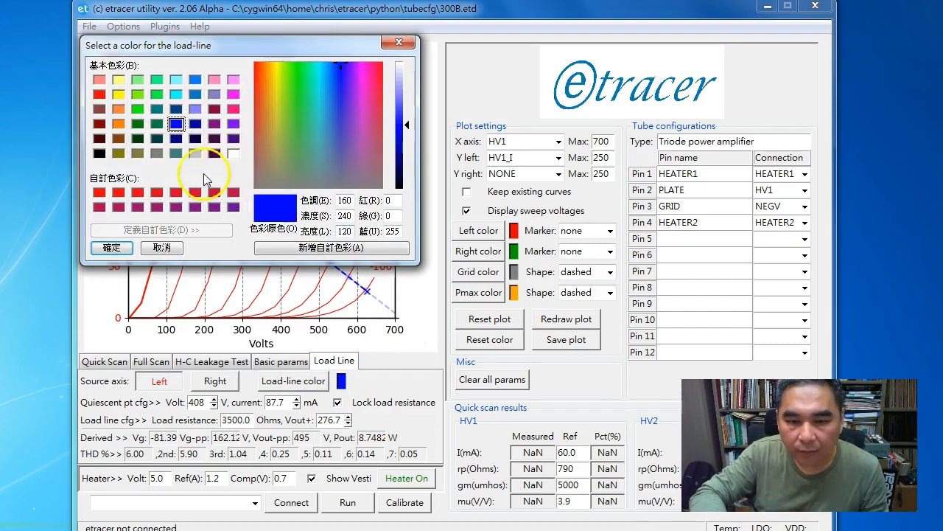
left_click(118, 124)
left_click(110, 247)
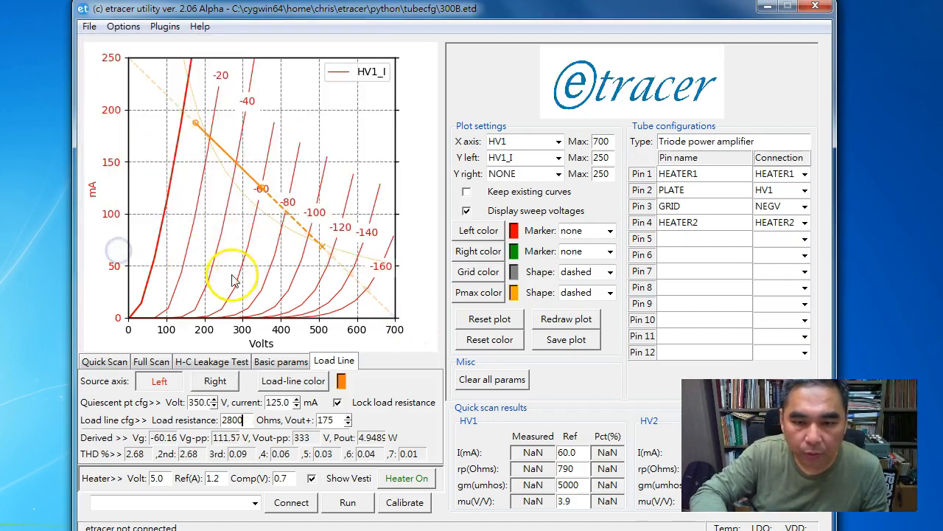
left_click_drag(262, 189, 266, 237)
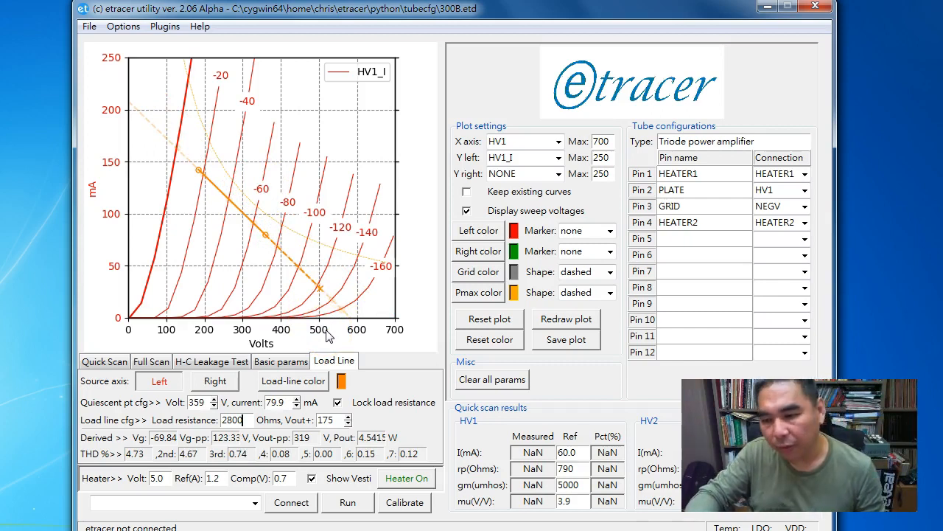
Restore the blue load line and drag the Q-point to about 390 V, 77.8 mA
left_click(490, 341)
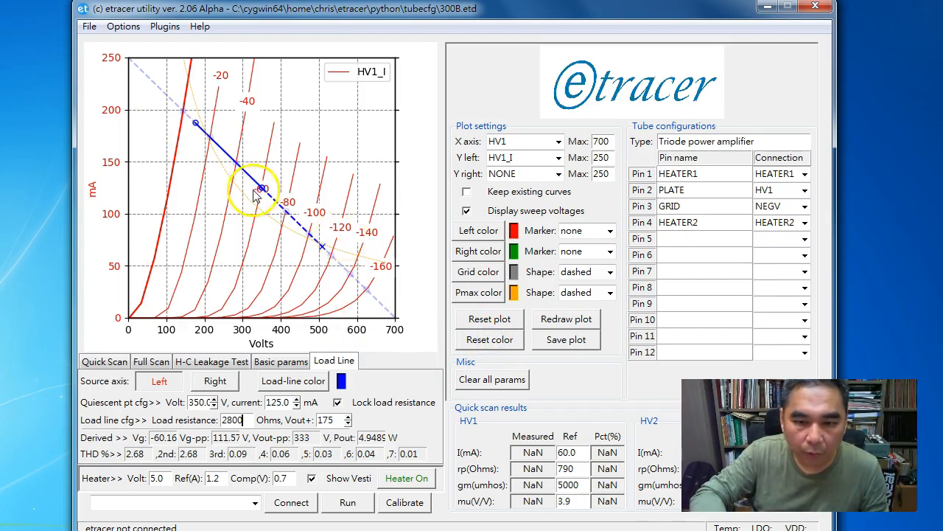
left_click_drag(260, 187, 277, 237)
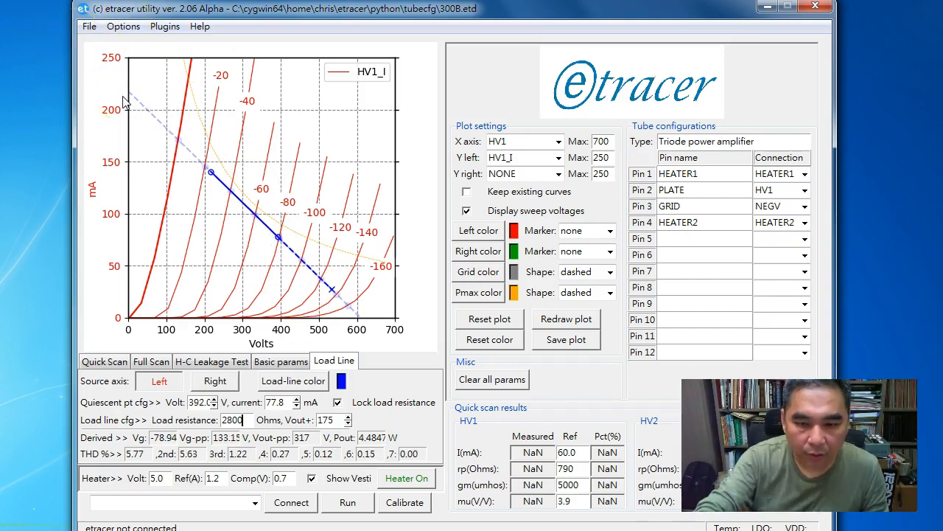
key("Left")
key("Left")
key("Up")
key("Up")
key("Up")
key("Up")
key("Down")
key("Down")
key("Down")
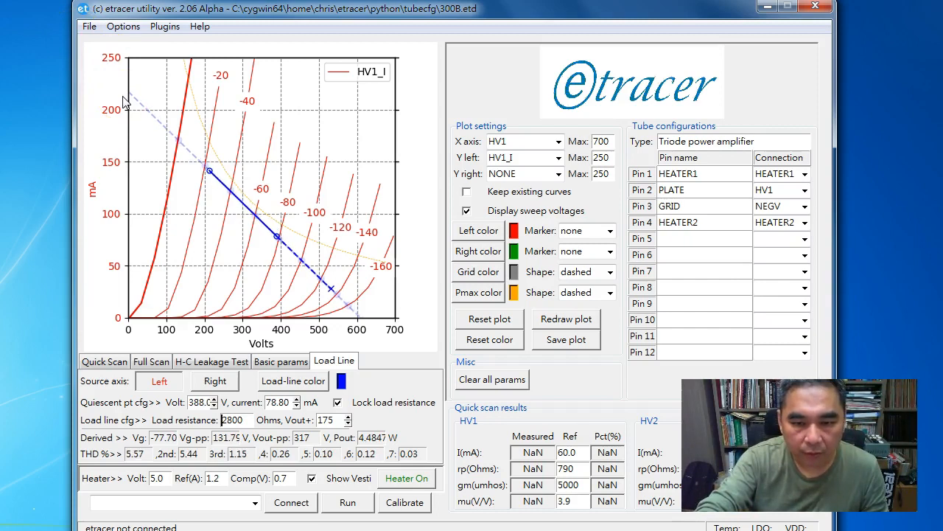
Step the quiescent current up to 86.80 mA, placing the Q-point at 382 V
key("Up")
key("Up")
key("Up")
key("Up")
key("Up")
key("Left")
key("Up")
key("Up")
key("Up")
key("Up")
key("Left")
key("Left")
key("Down")
key("Down")
key("Up")
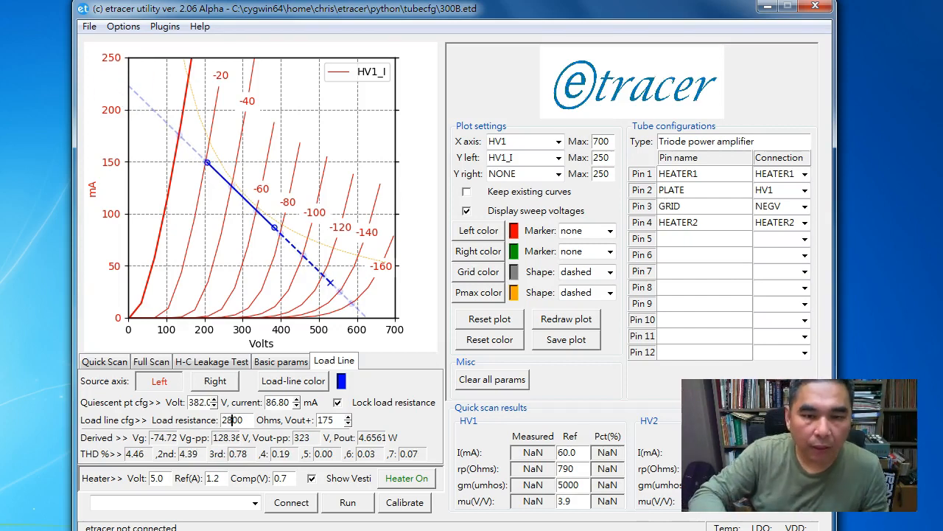
left_click(91, 27)
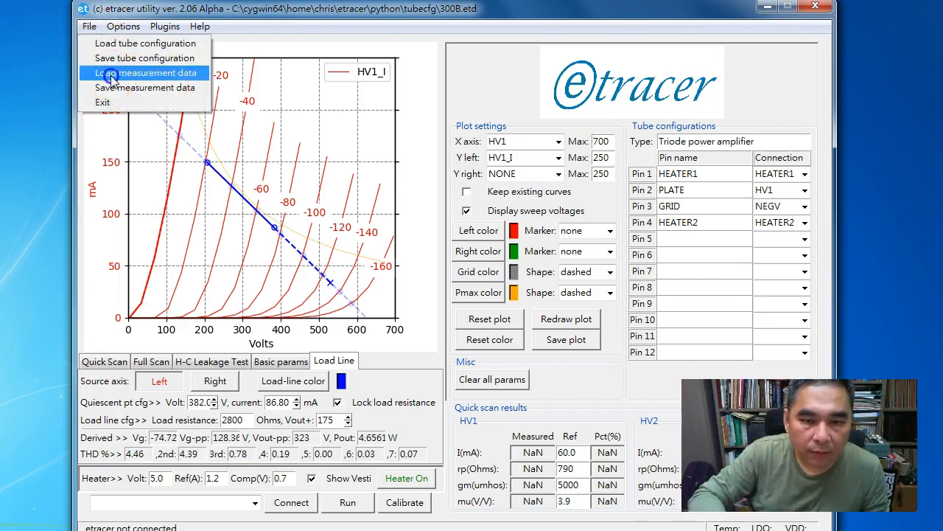
Load 12ax7.csv and set the right Y axis to NONE so only HV1 curves show
left_click(110, 76)
left_click(349, 308)
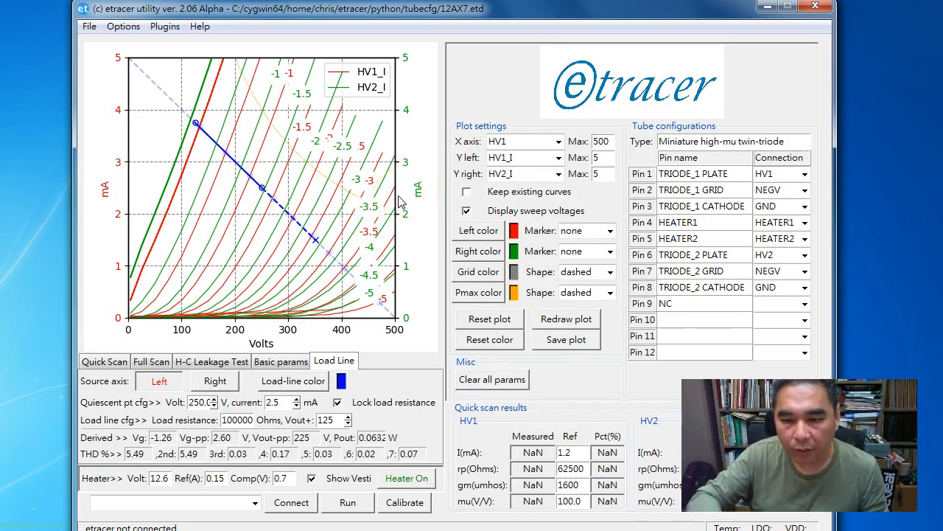
left_click(500, 172)
left_click(504, 186)
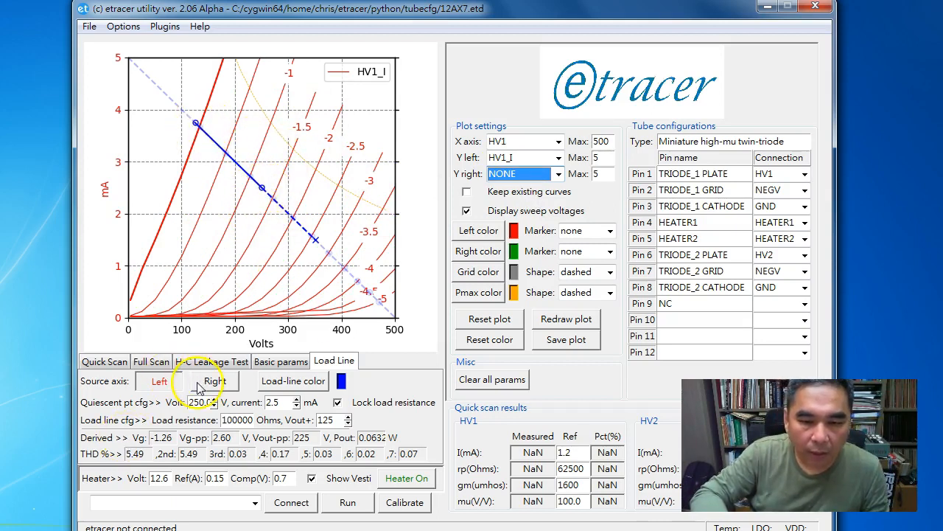
Reshape the load line to 170654 ohms at 312 V, 2.0 mA, sourced from the right axis
left_click_drag(264, 189, 295, 214)
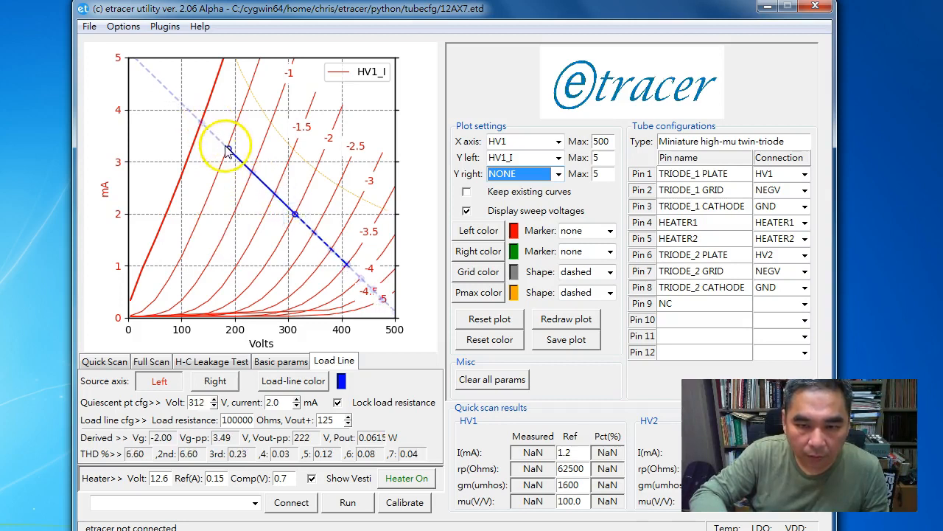
mouse_move(218, 138)
left_mouse_down()
mouse_move(205, 130)
mouse_move(203, 152)
mouse_move(205, 140)
left_mouse_up()
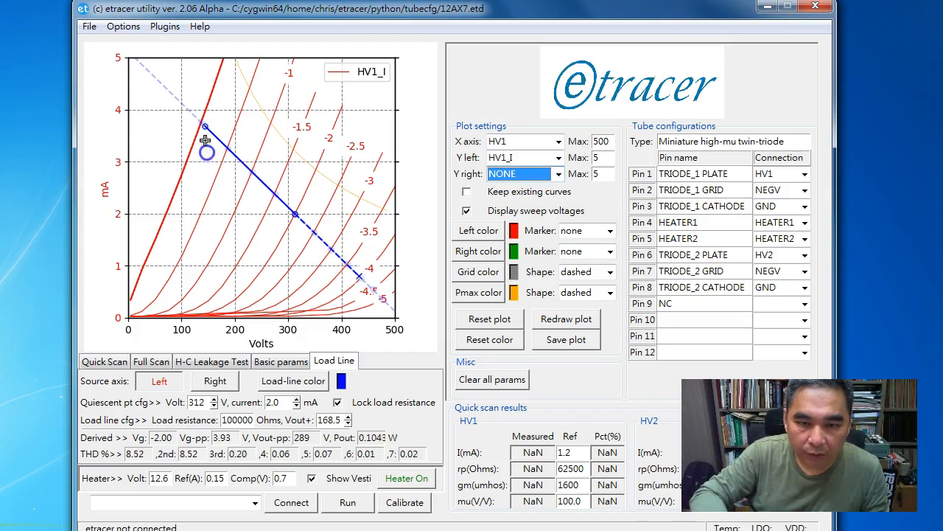
left_click(338, 403)
left_click(337, 402)
left_click_drag(207, 128, 199, 160)
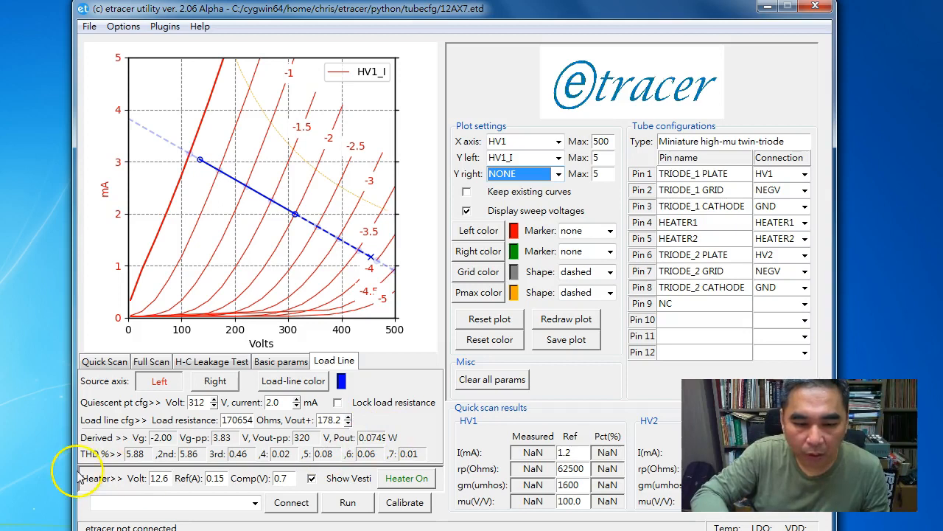
left_click(215, 383)
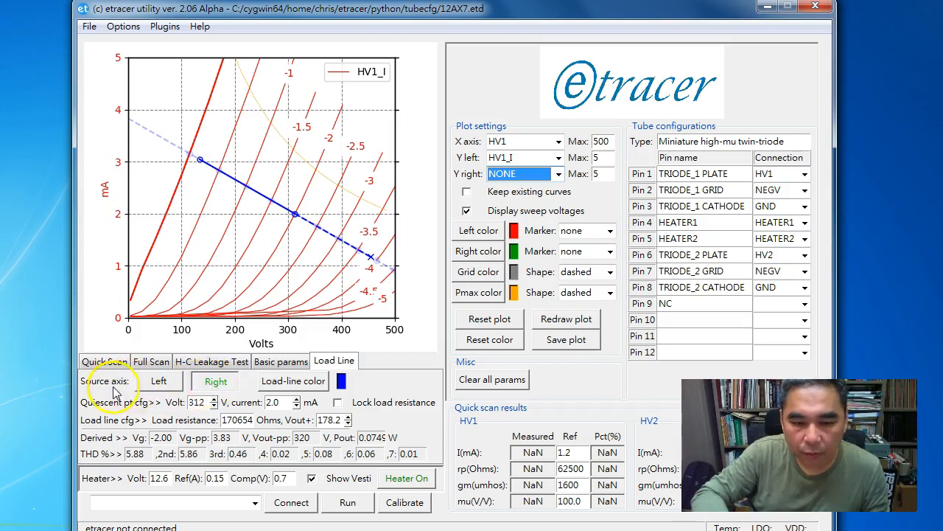
Plot the green HV2_I curves on the right axis and set the left axis to NONE
left_click(525, 174)
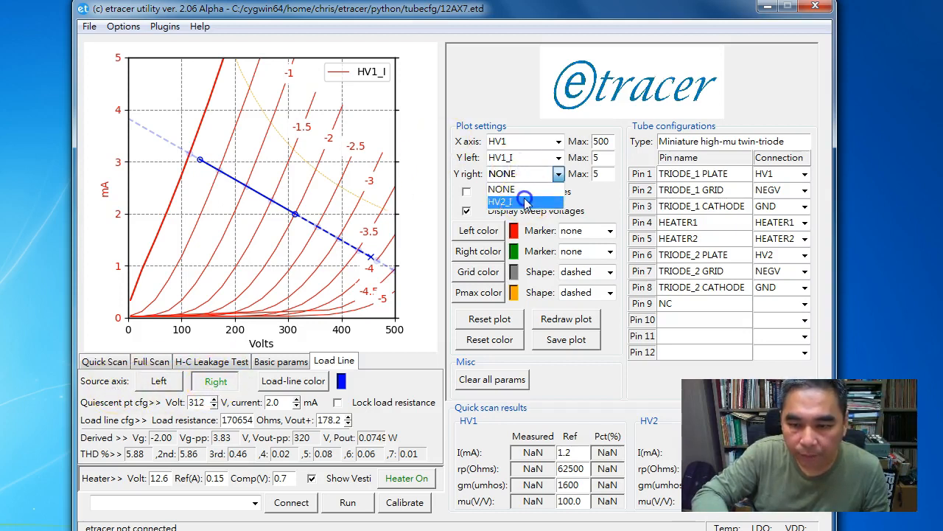
left_click(524, 201)
left_click(536, 158)
left_click(525, 171)
Drag the load line's quiescent point and upper end across the green HV2 curves
left_click_drag(262, 189, 276, 177)
left_click_drag(210, 113, 202, 131)
left_click_drag(273, 179, 291, 194)
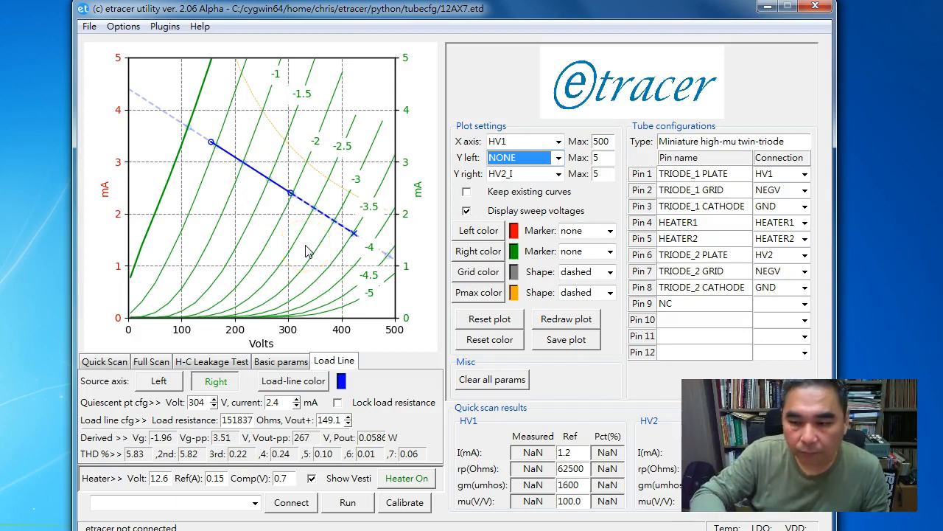
left_click_drag(212, 143, 191, 132)
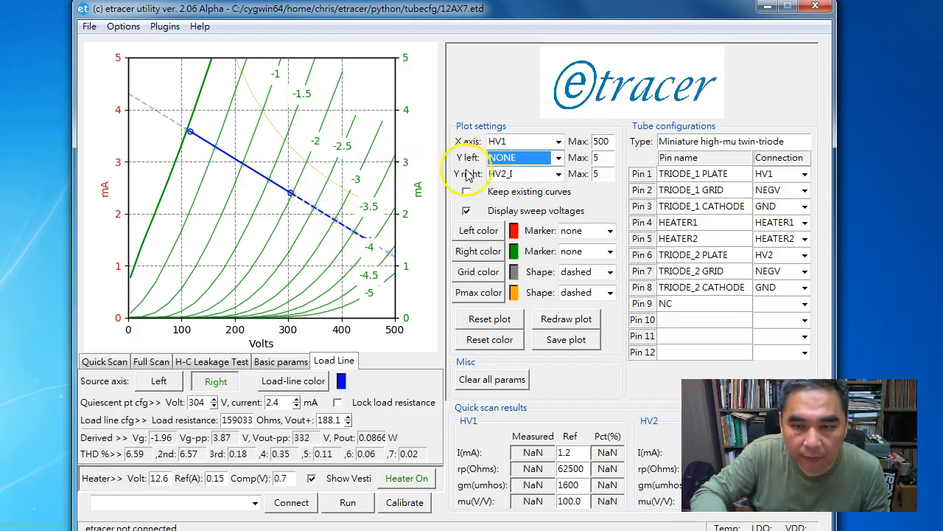
left_click(556, 158)
Plot the red HV1_I curves on the left axis and source the load line from the left axis
left_click(519, 186)
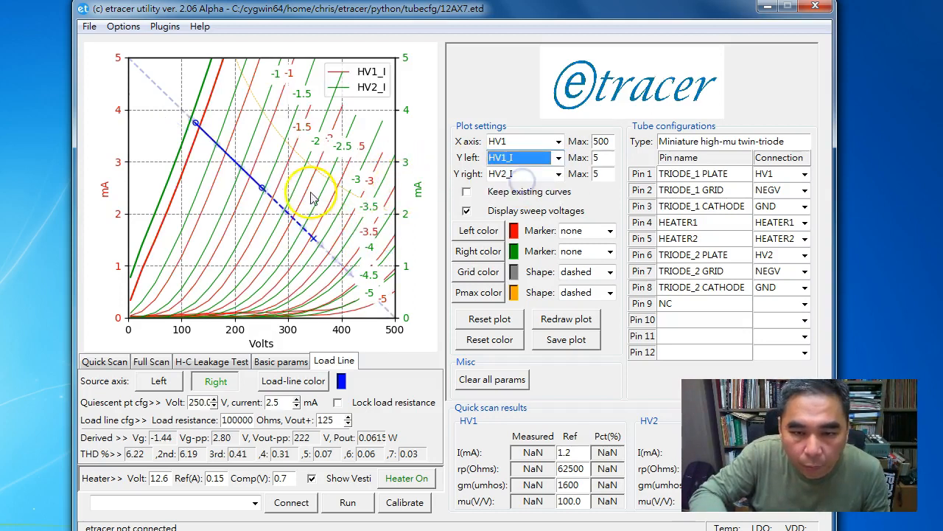
left_click_drag(266, 189, 281, 189)
left_click(159, 381)
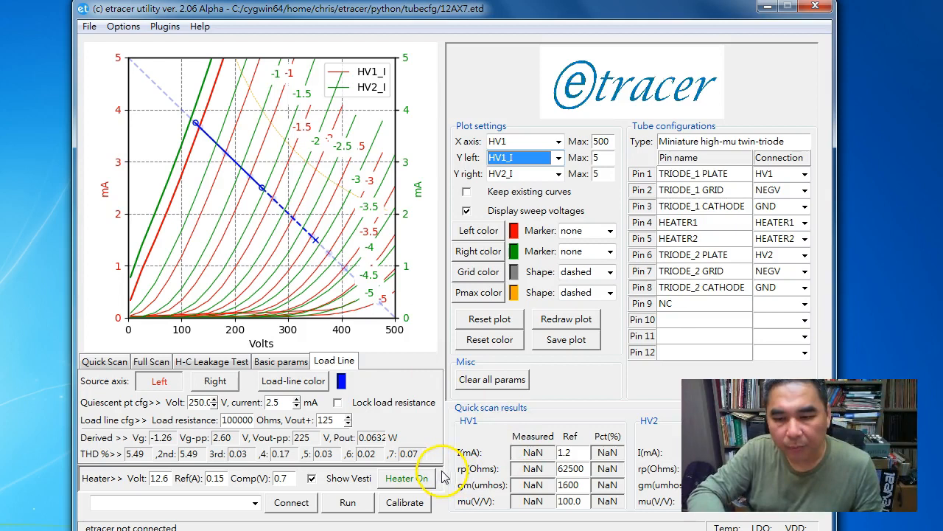
Save the plot image as test.jpg
left_click(573, 345)
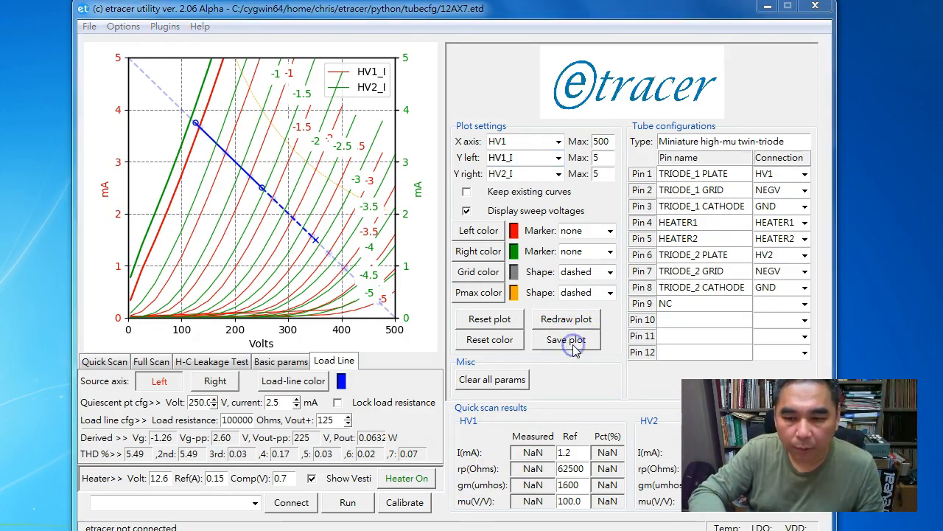
left_click(251, 400)
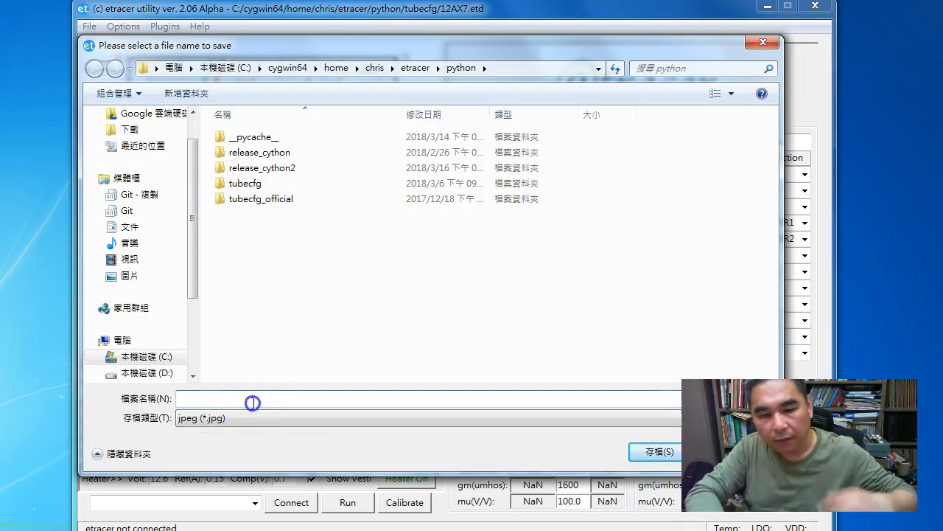
type("test")
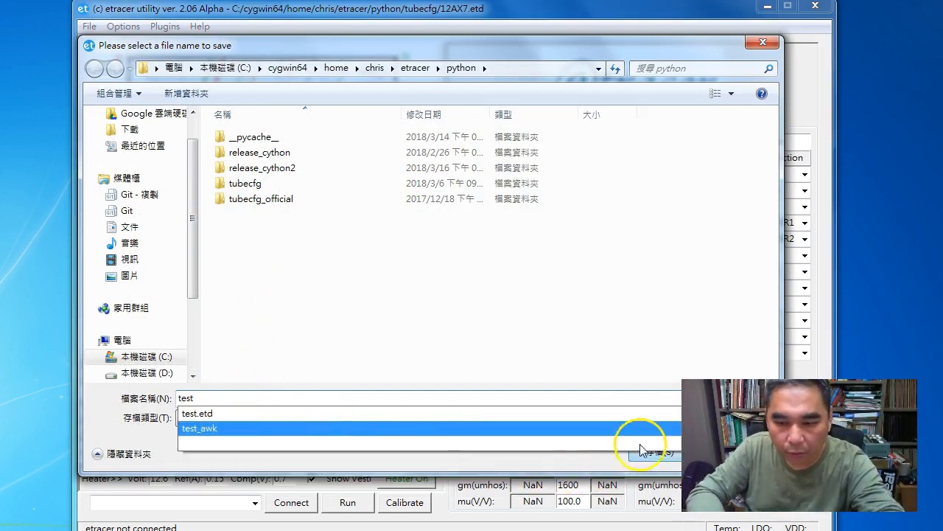
left_click_drag(342, 46, 285, 15)
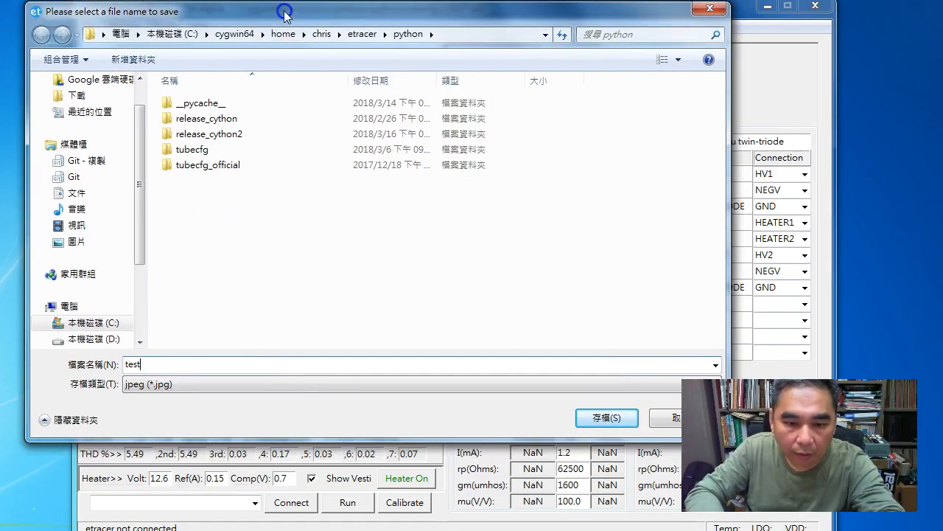
left_click(597, 416)
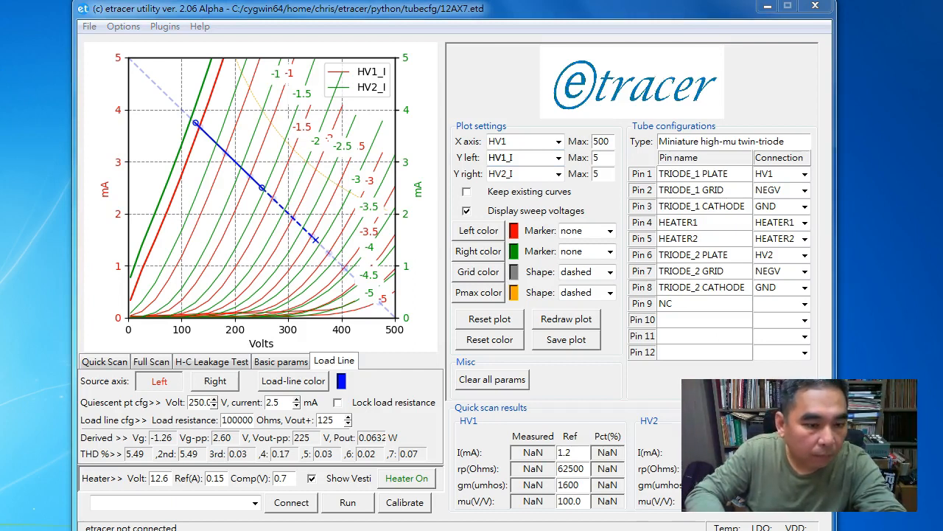
Save the plot again as test.jpg on the Desktop
left_click(580, 344)
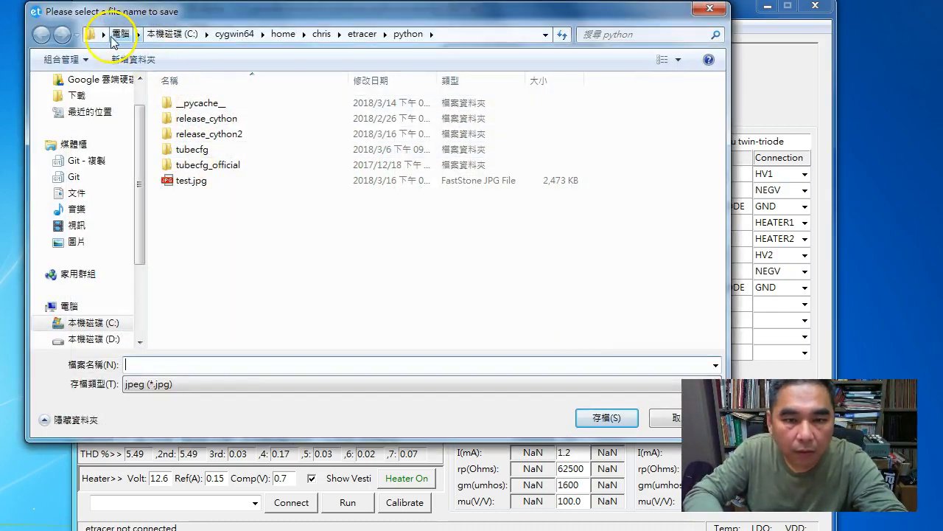
left_click(165, 366)
type("test")
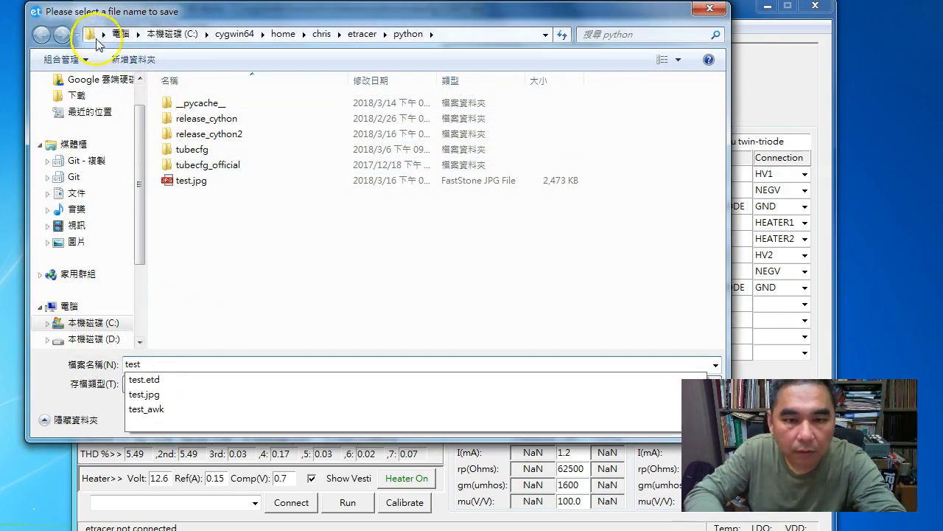
left_click(104, 33)
left_click(122, 56)
left_click(599, 418)
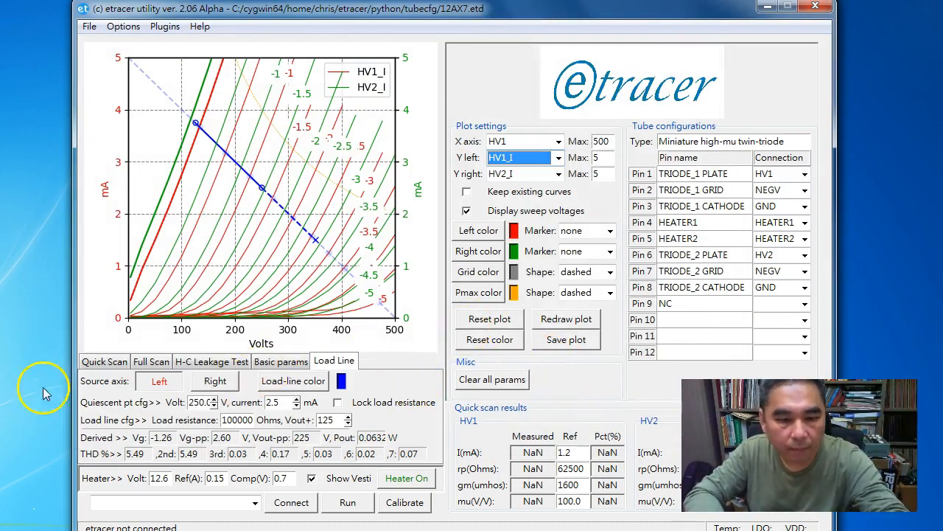
double_click(3, 164)
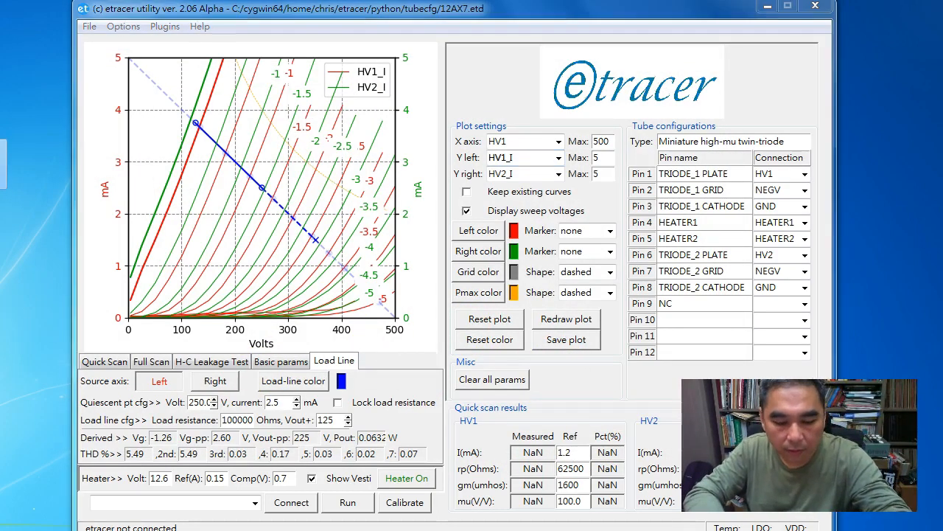